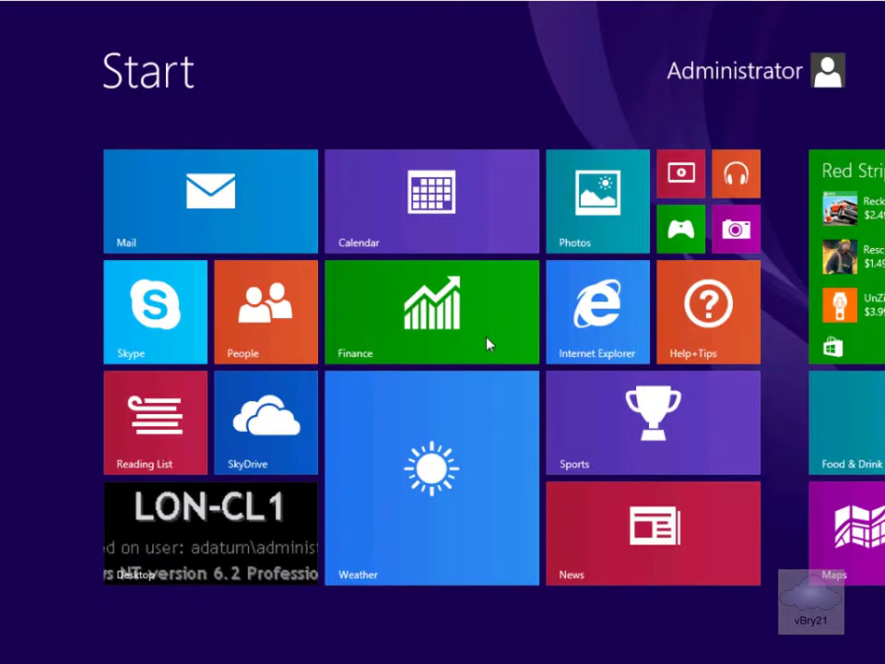
Search the Start screen for mmc and bring up the launch options for mmc.exe.
type("mm")
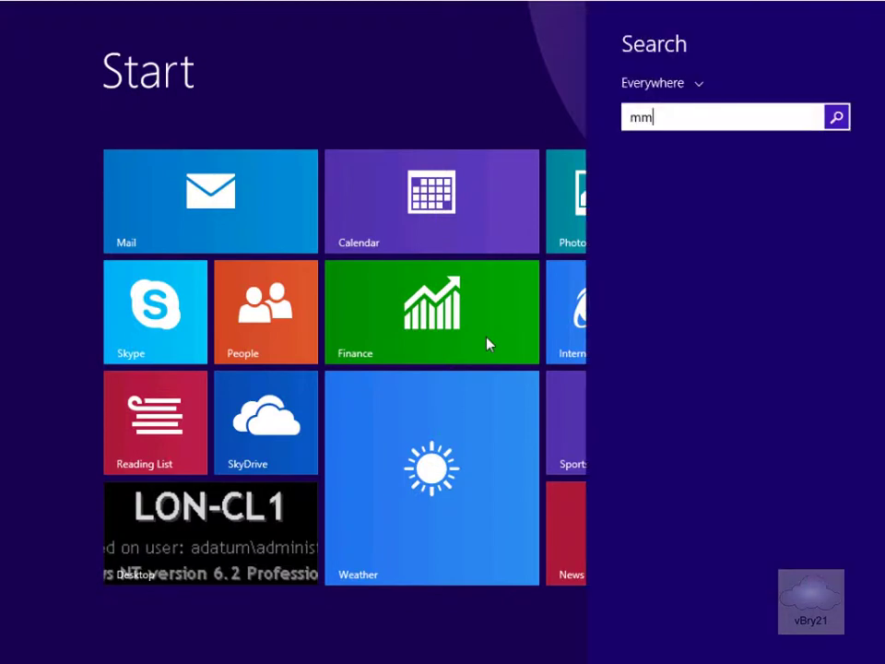
type("c.exe")
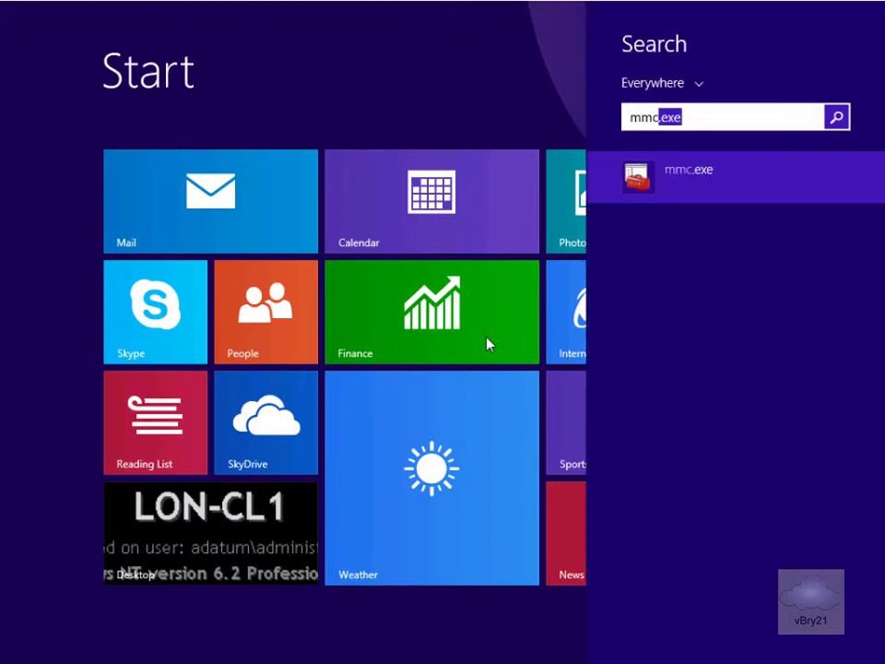
right_click(692, 182)
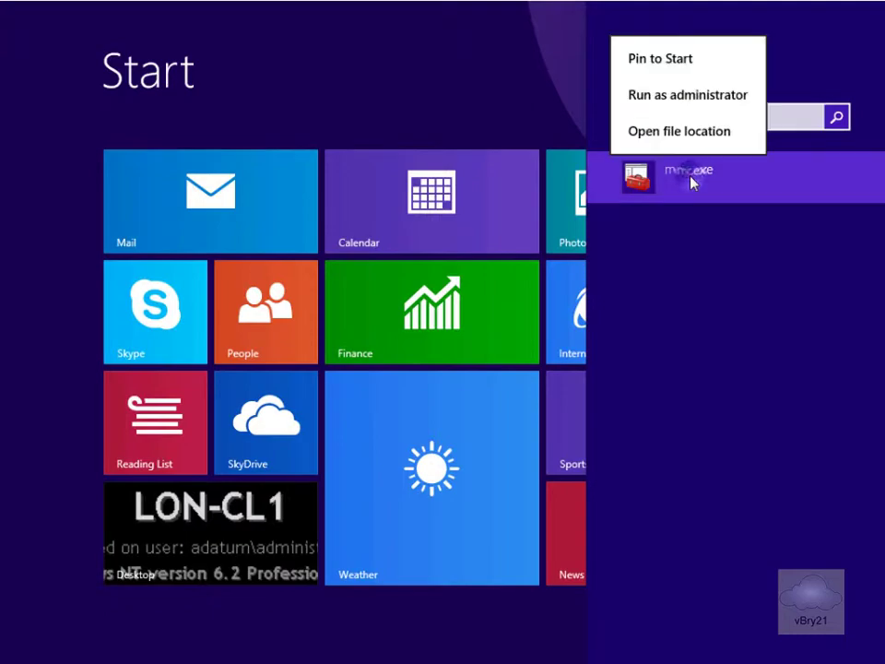
Run mmc as administrator and add the Certificates snap-in for My user account.
left_click(674, 106)
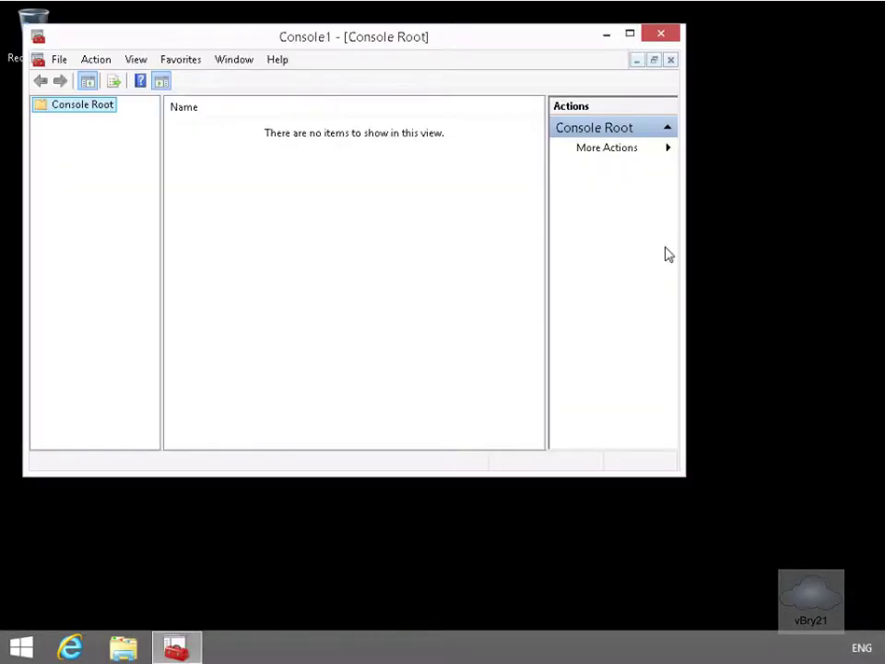
left_click_drag(419, 38, 480, 68)
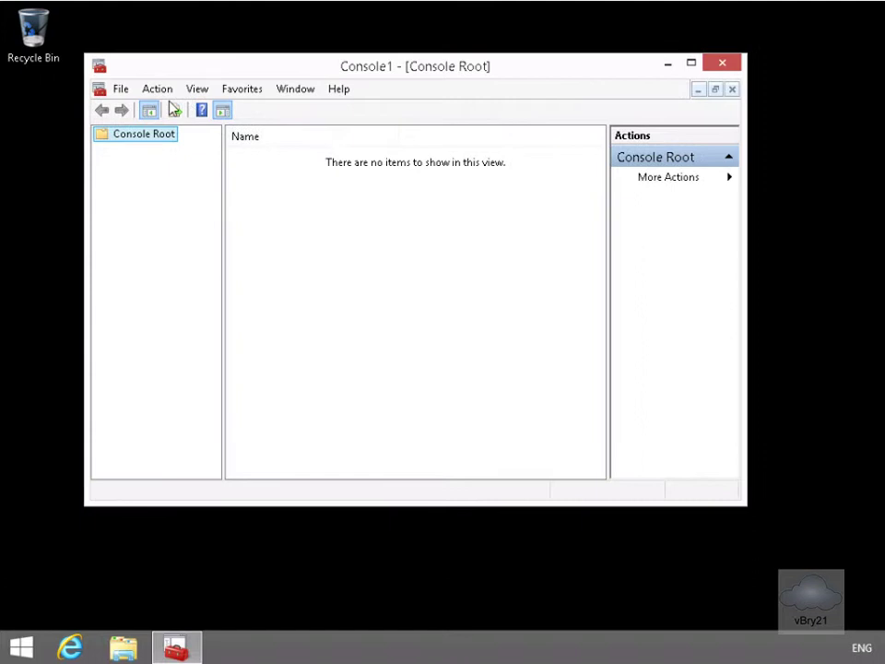
left_click(120, 92)
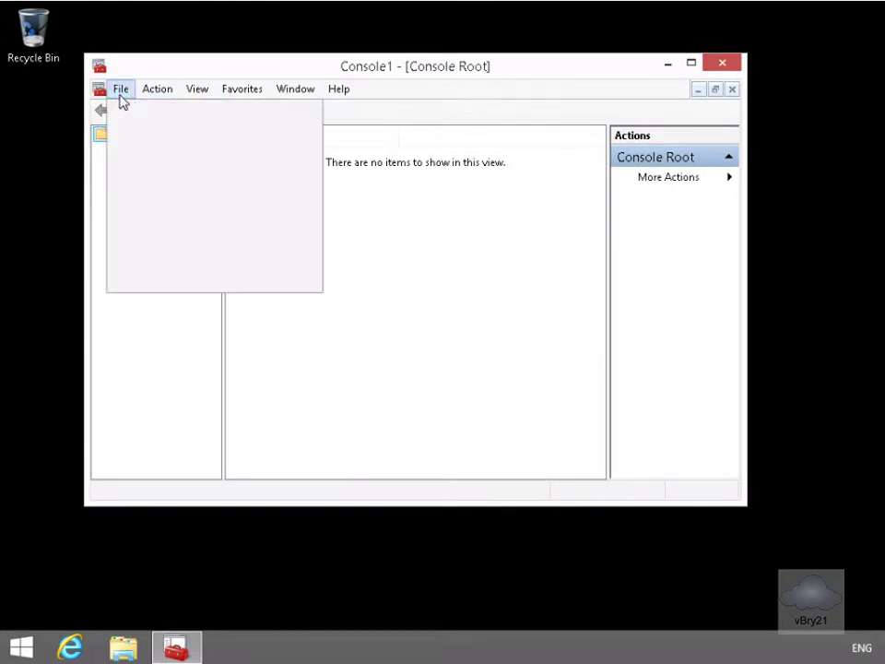
left_click(179, 192)
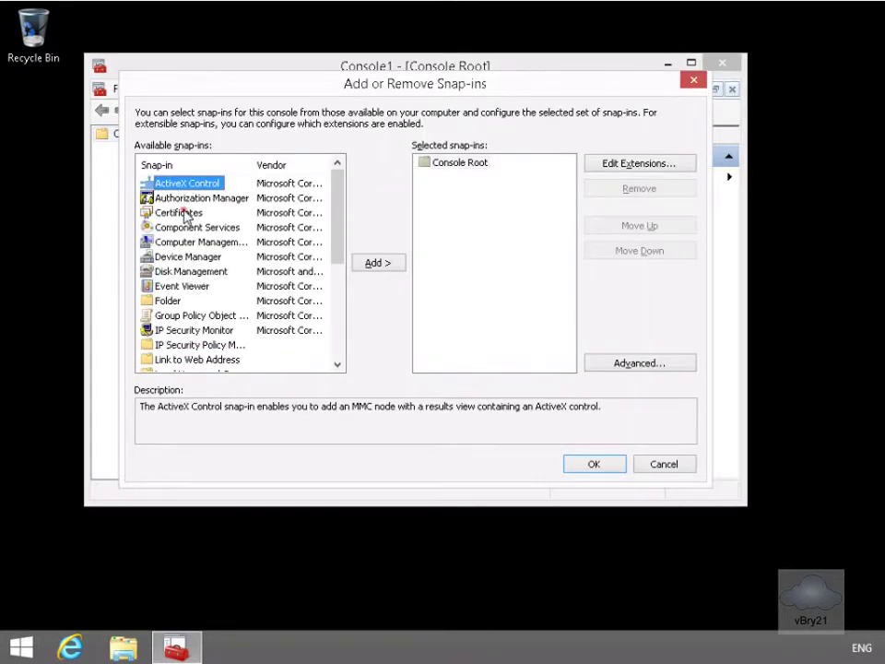
left_click(184, 213)
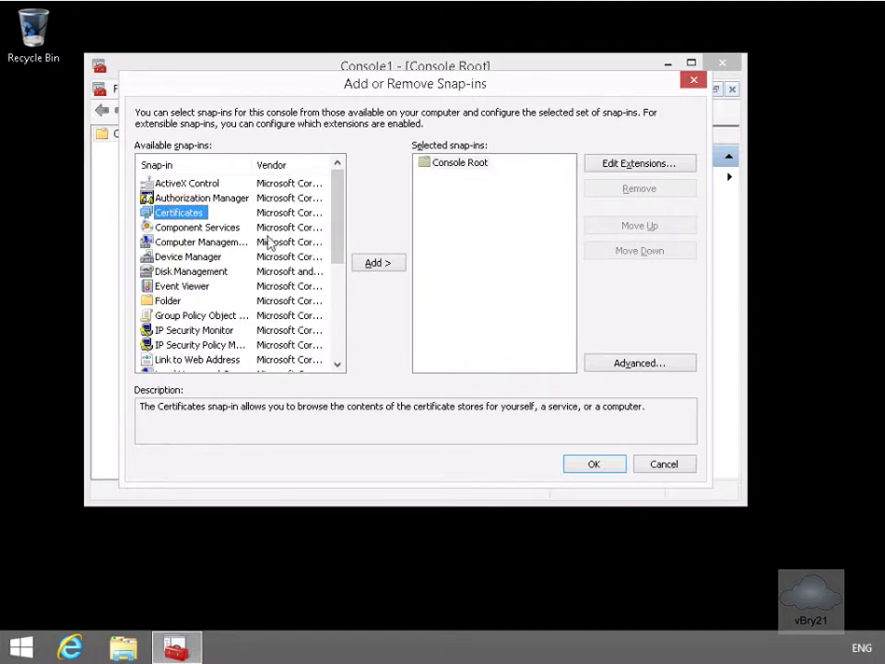
left_click(373, 264)
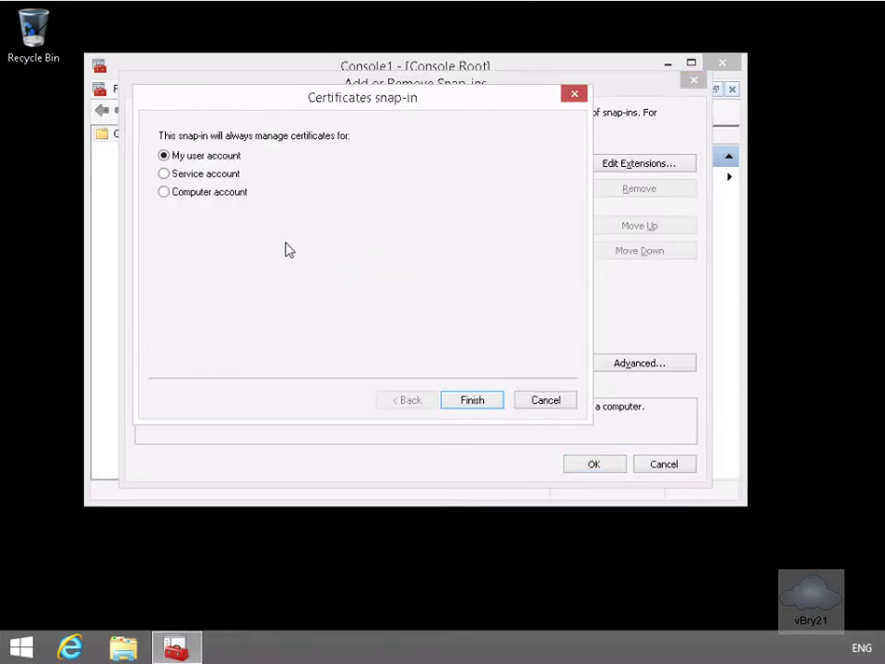
left_click(471, 406)
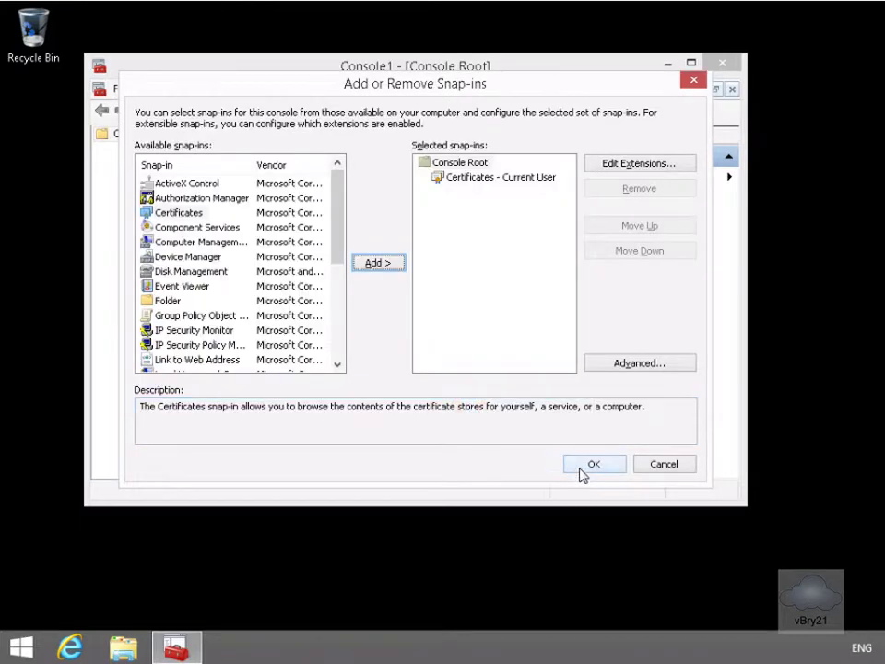
left_click(581, 467)
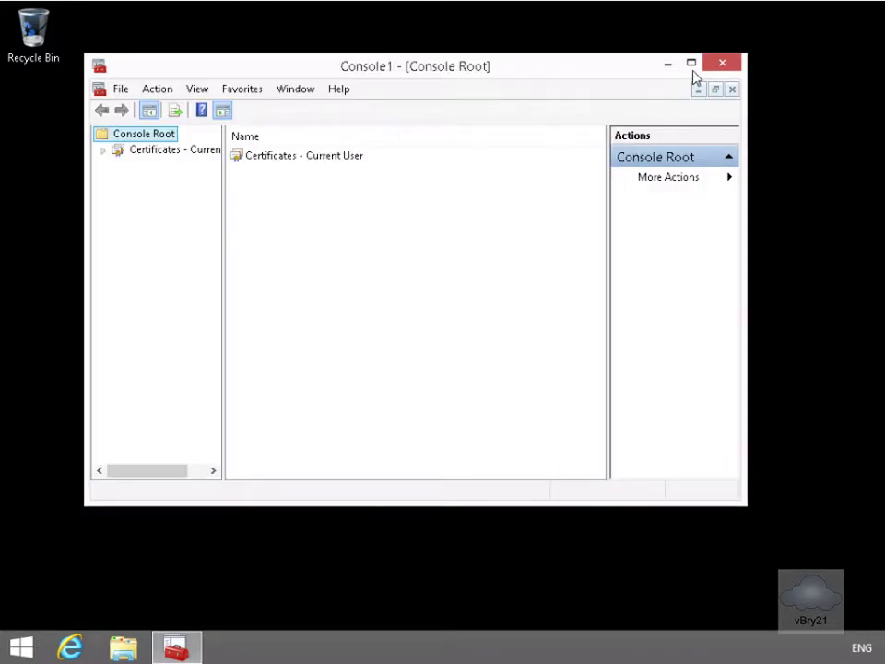
Maximize the console, expand Certificates - Current User, and show All Tasks for Personal.
left_click(693, 70)
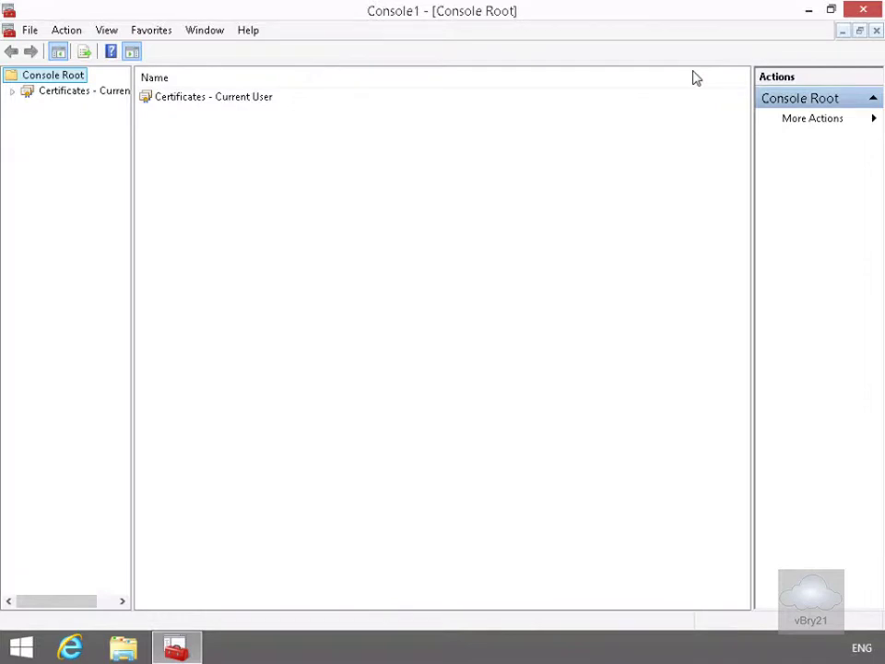
left_click(12, 92)
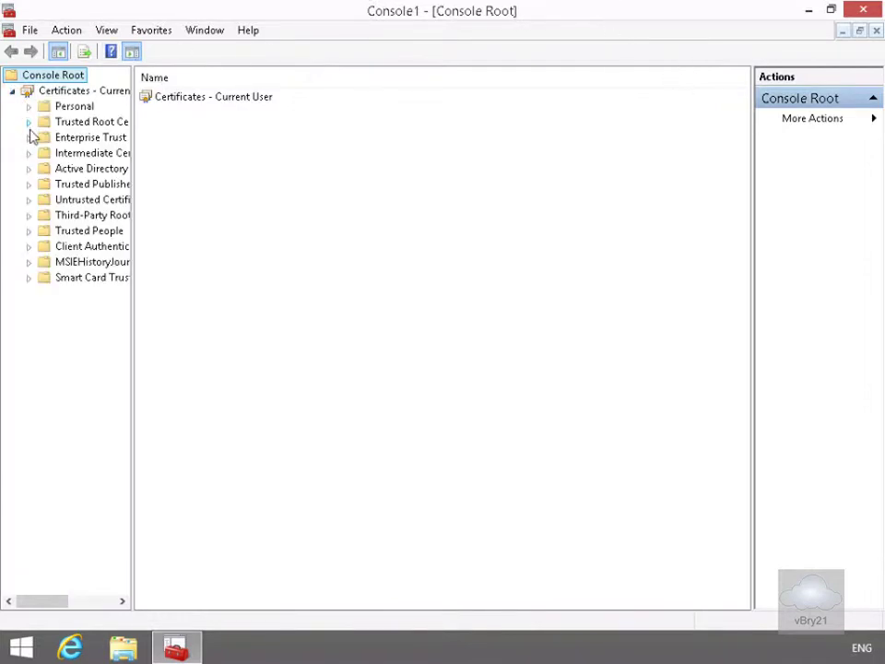
right_click(66, 110)
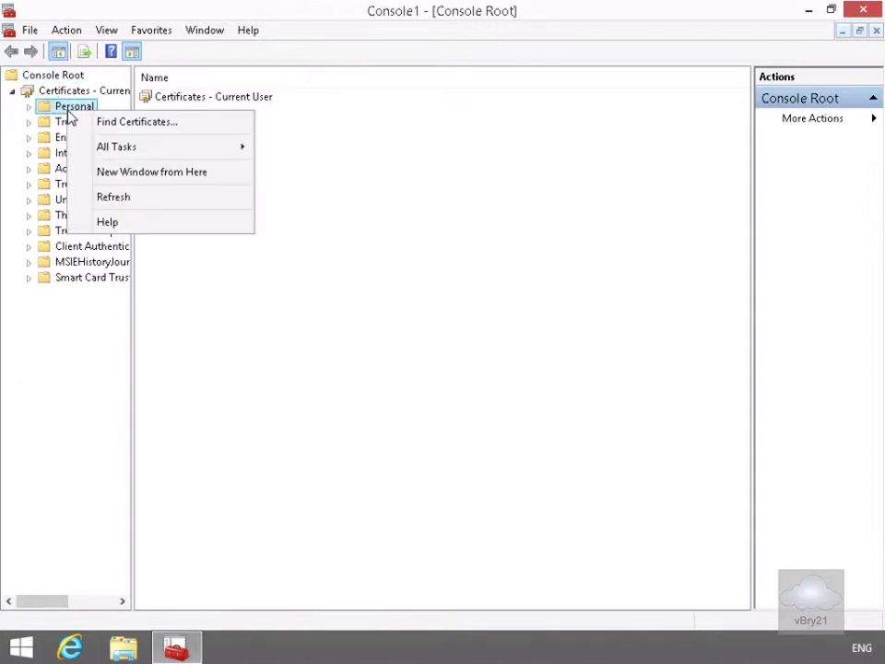
left_click(111, 145)
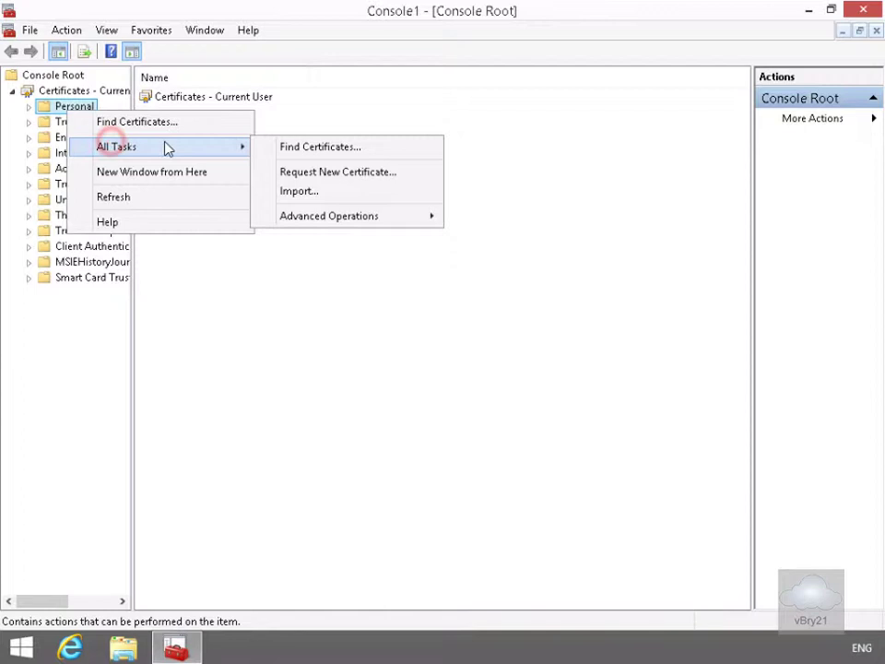
Request and enroll a User certificate under Active Directory Enrollment Policy, then finish the wizard.
left_click(302, 174)
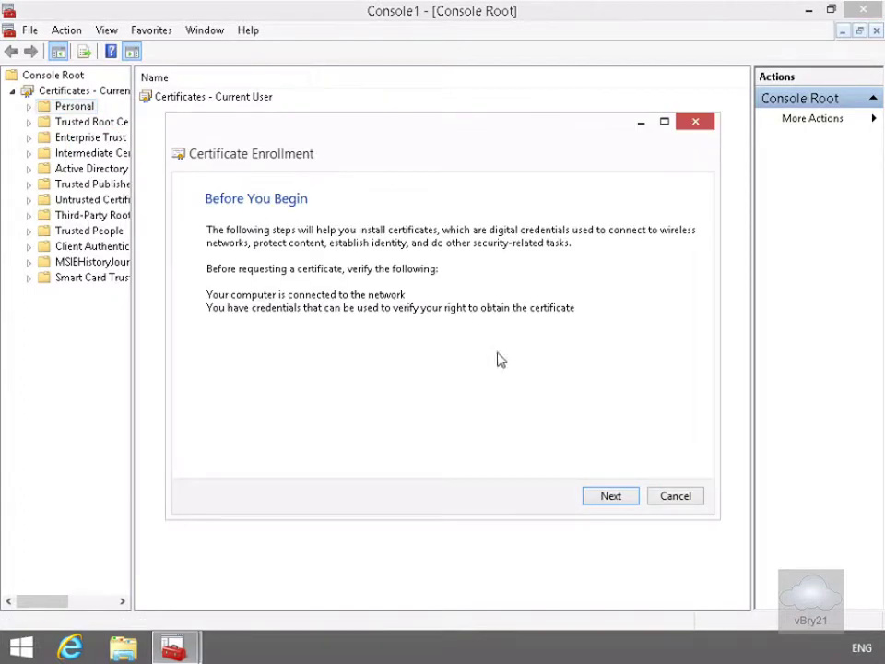
left_click(610, 497)
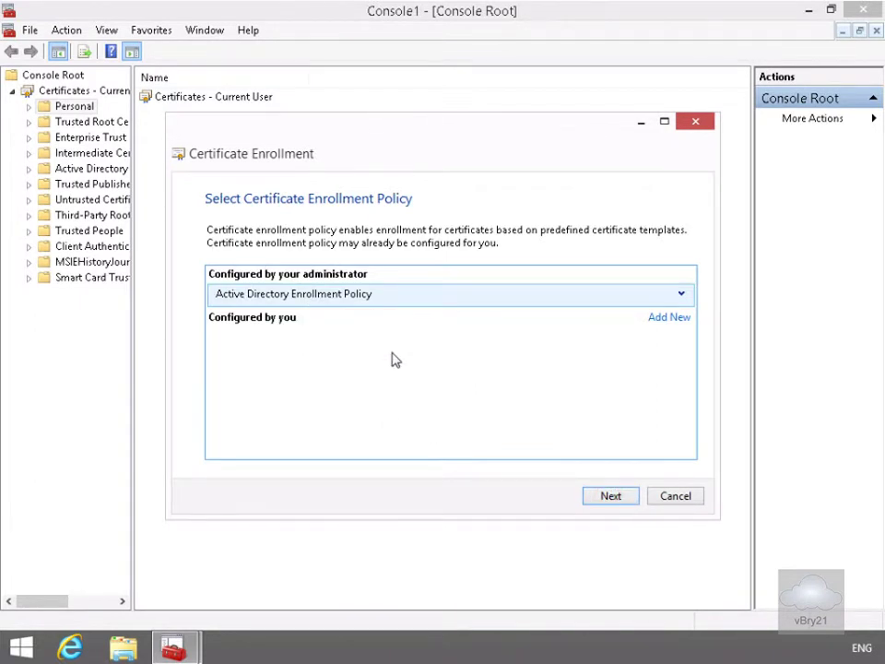
left_click(600, 498)
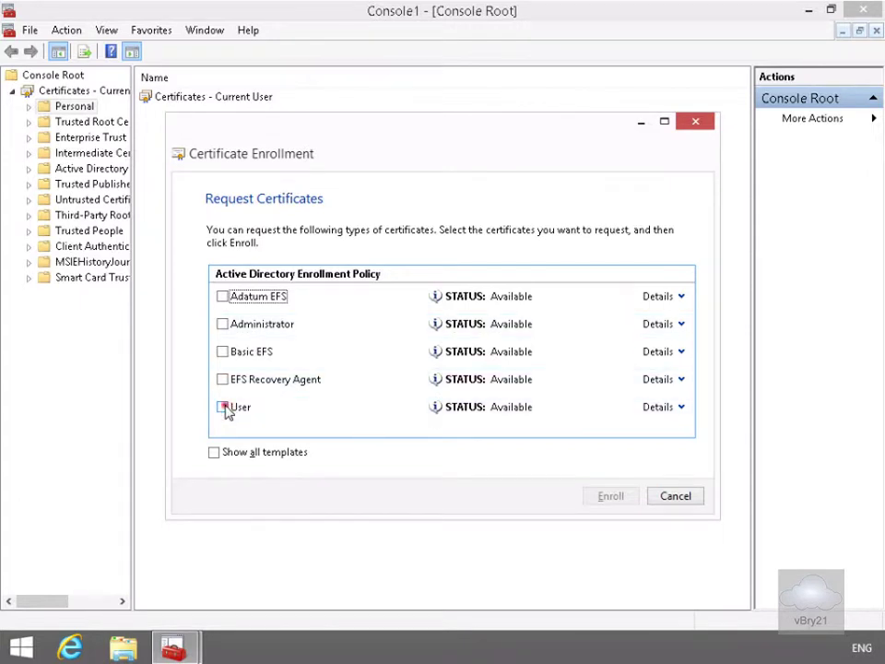
left_click(223, 407)
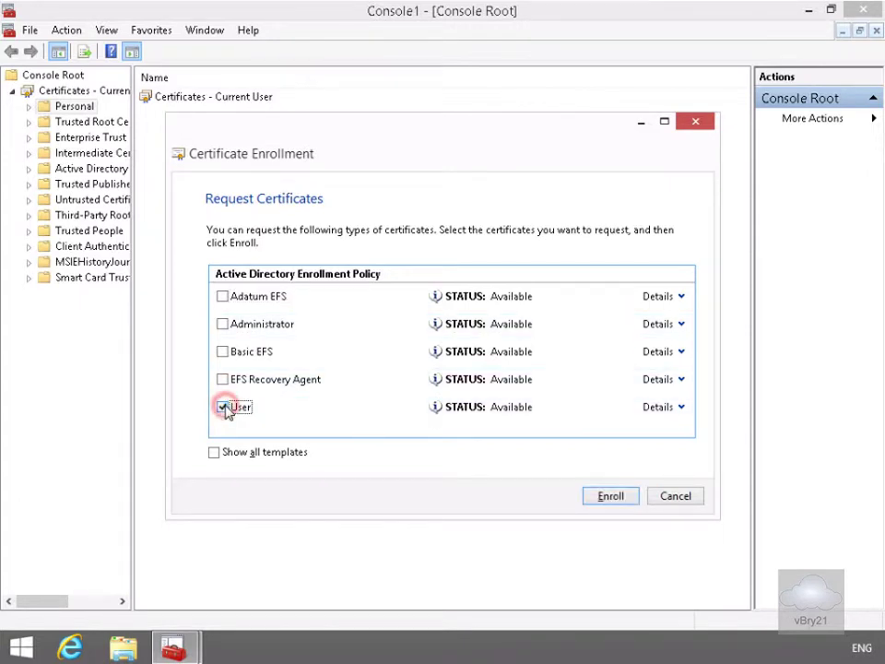
left_click(598, 497)
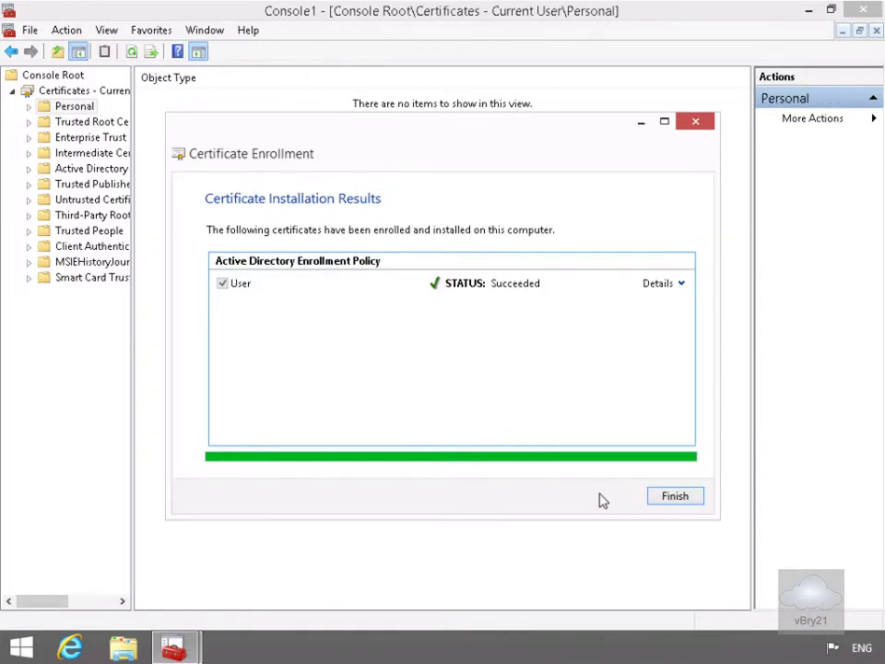
left_click(675, 495)
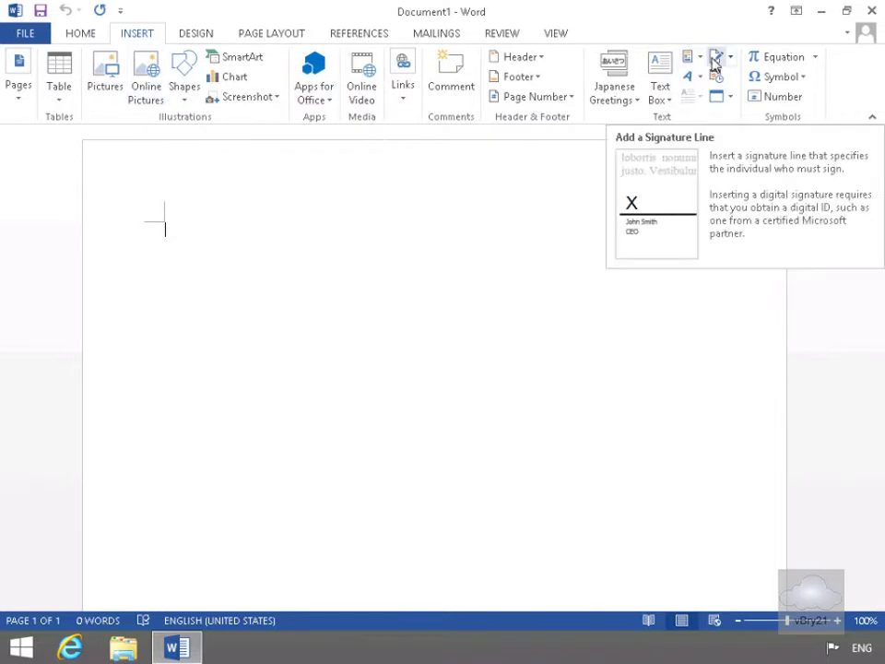
Choose Microsoft Office Signature Line from the Insert tab's Signature Line list.
left_click(731, 58)
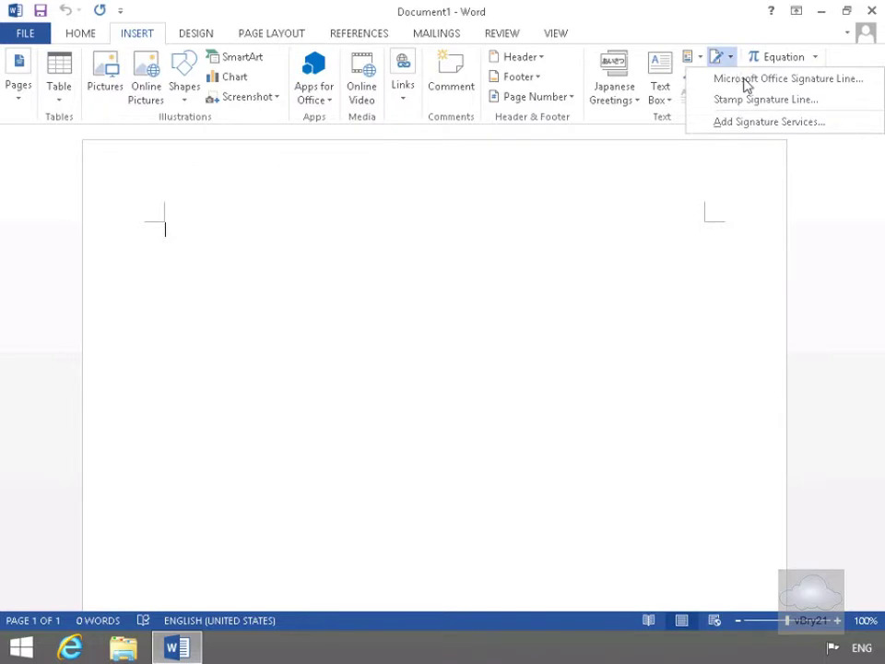
left_click(745, 80)
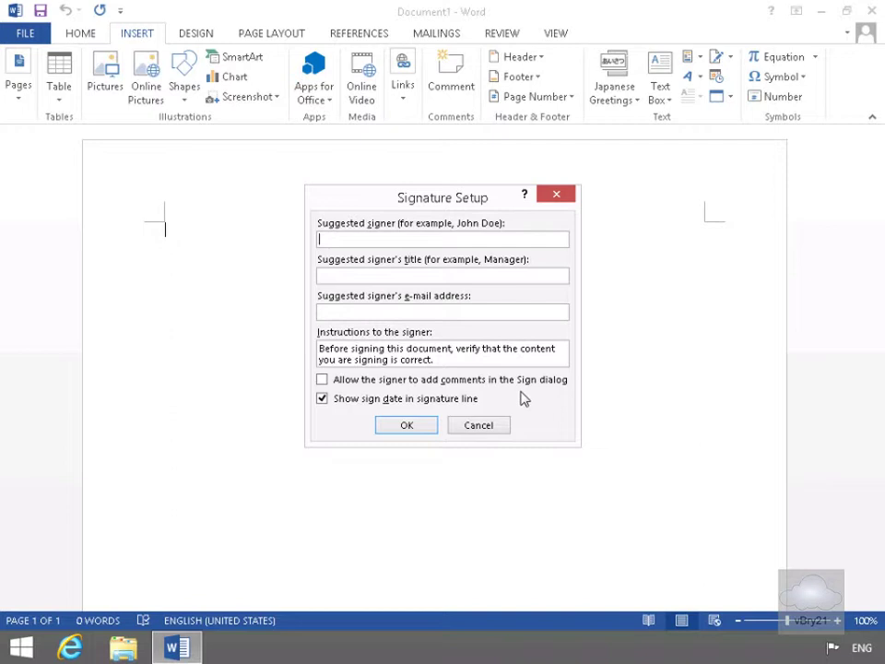
Enter the signer's name, title Administrator and corrected e-mail address, then insert the line.
key("Tab")
key("Tab")
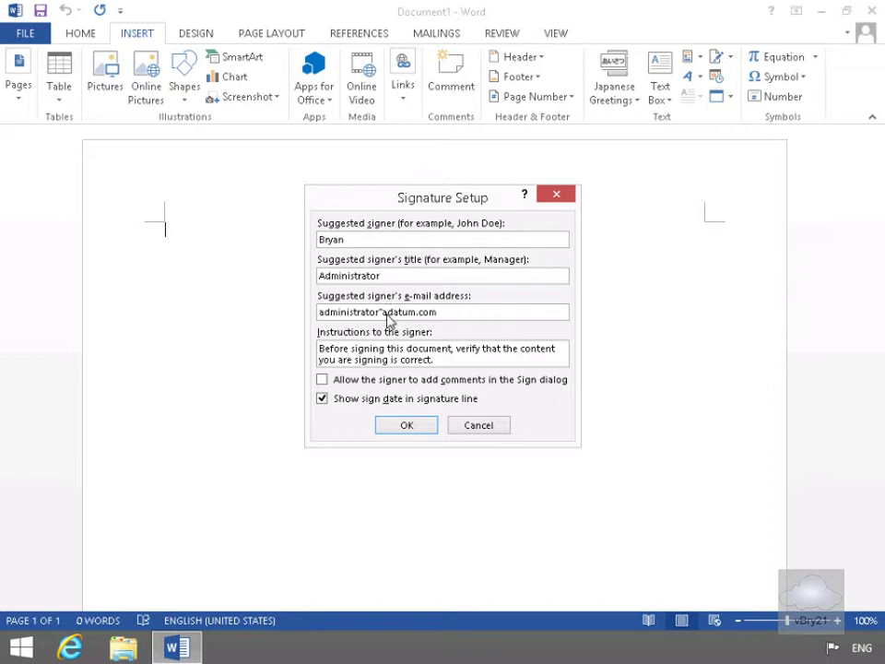
left_click(389, 311)
type("@")
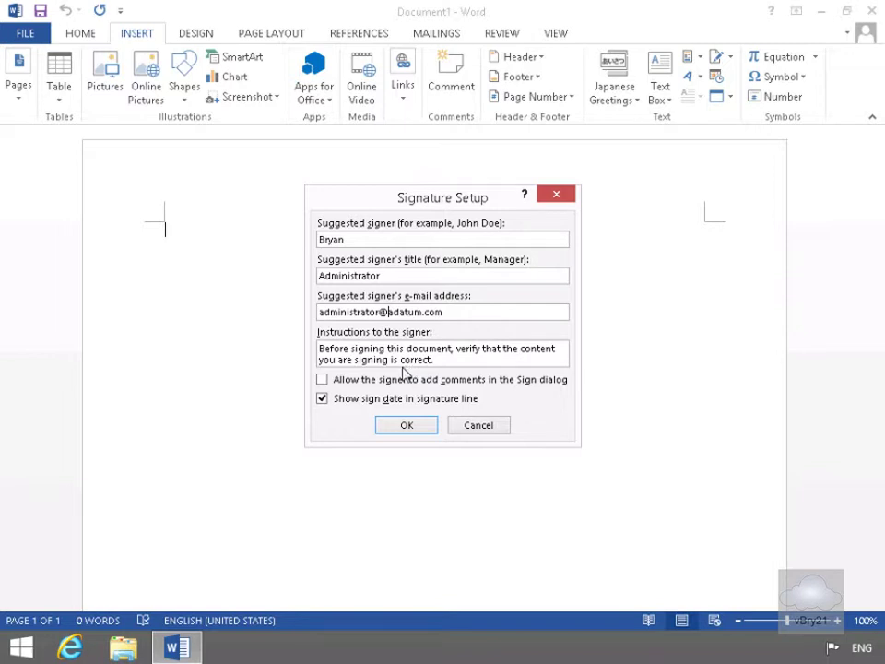
left_click(408, 426)
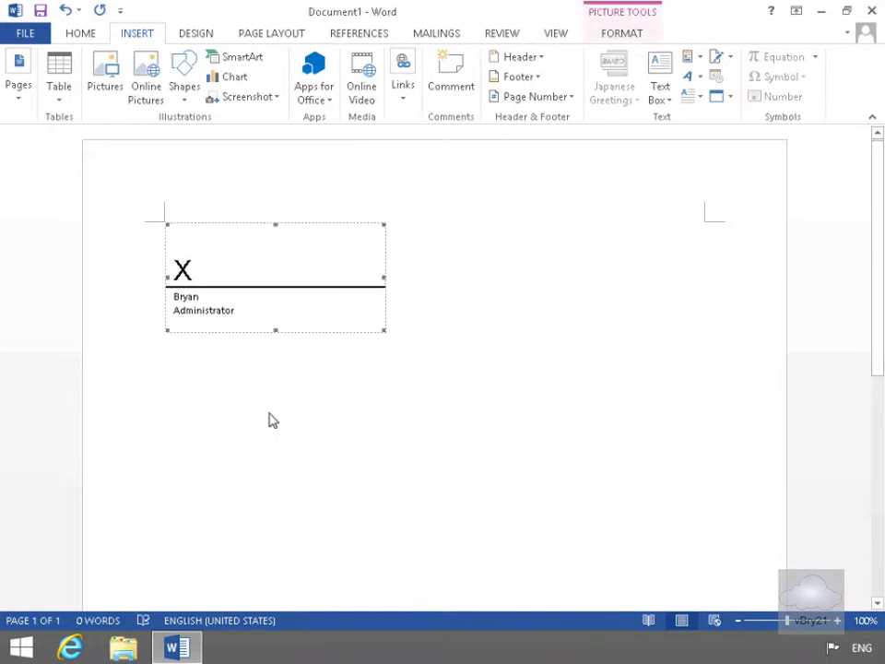
Start signing the signature line and agree to save as Doc1.docx in a signature-compatible format.
left_click(312, 275)
right_click(312, 275)
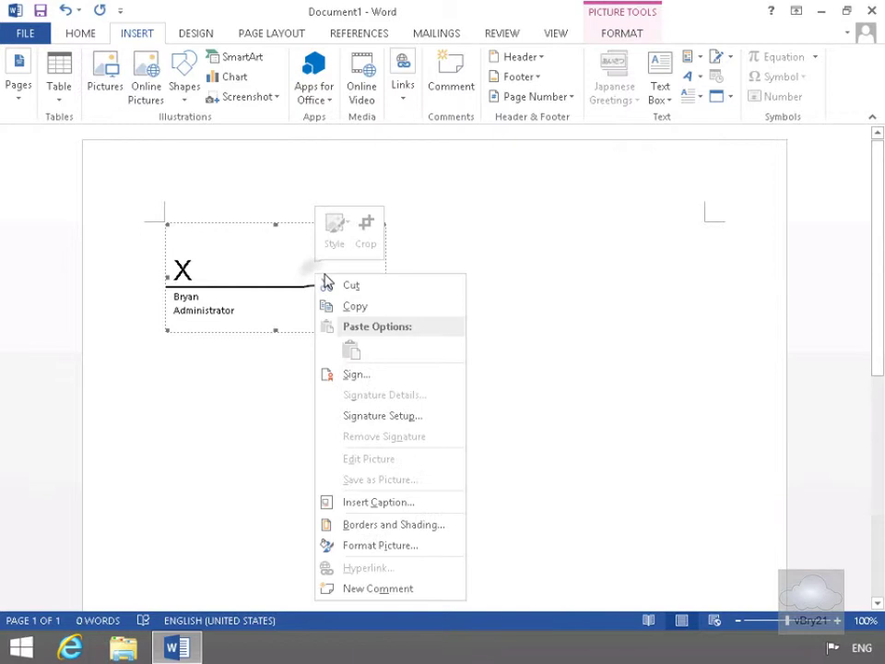
left_click(374, 373)
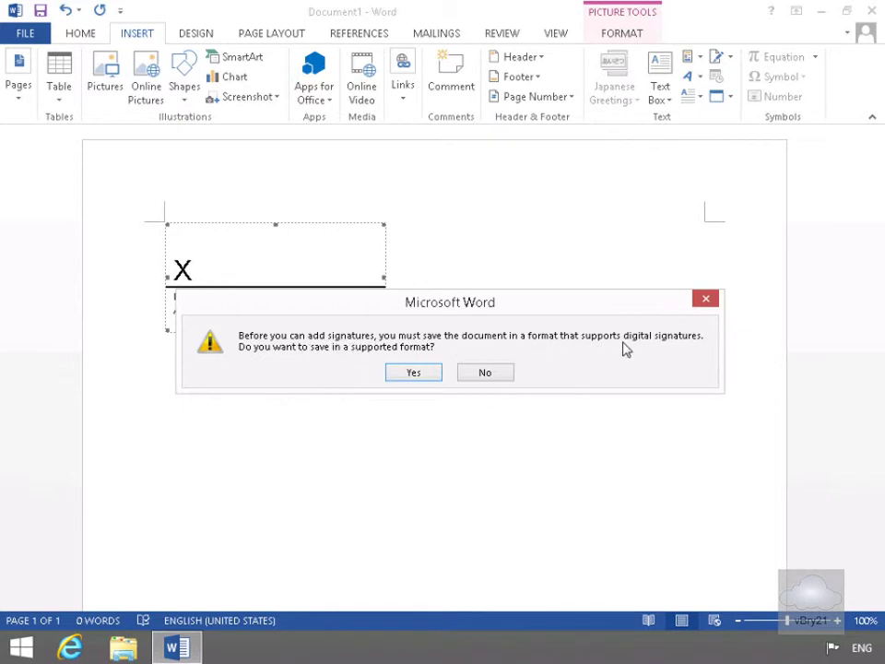
left_click(404, 376)
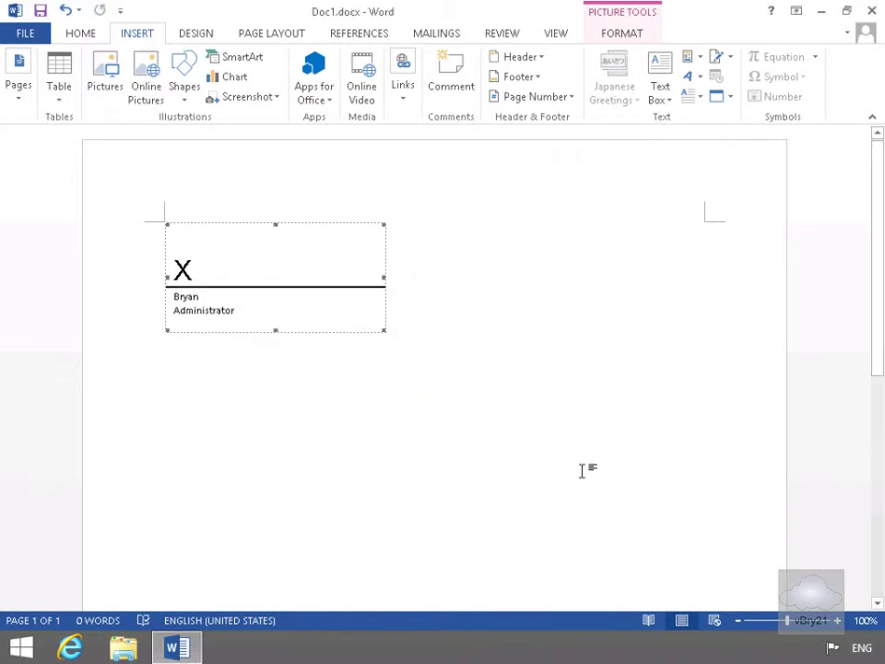
Type the signer's name, pick the AdatumCA-issued Administrator certificate, and sign the line.
right_click(277, 280)
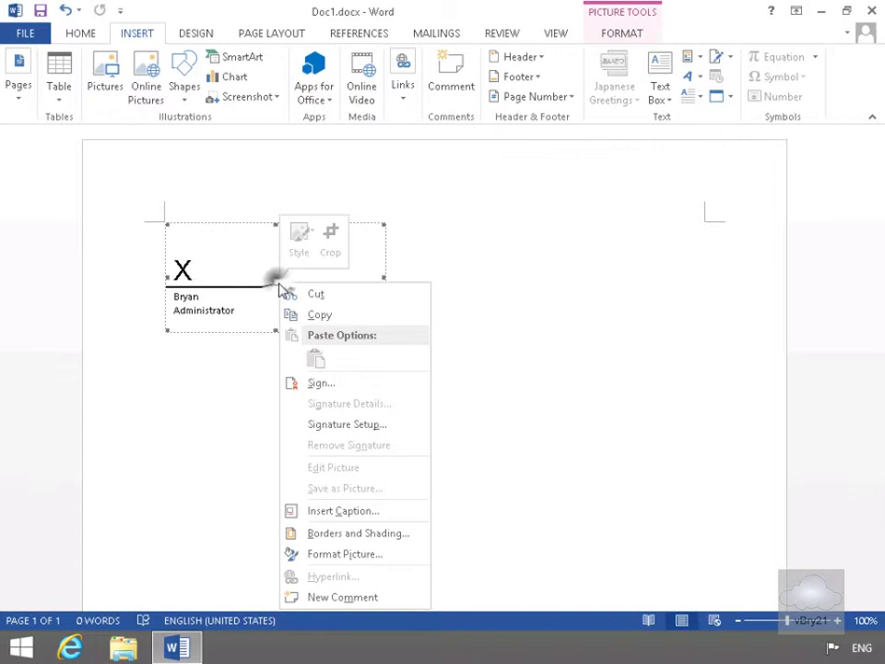
left_click(342, 384)
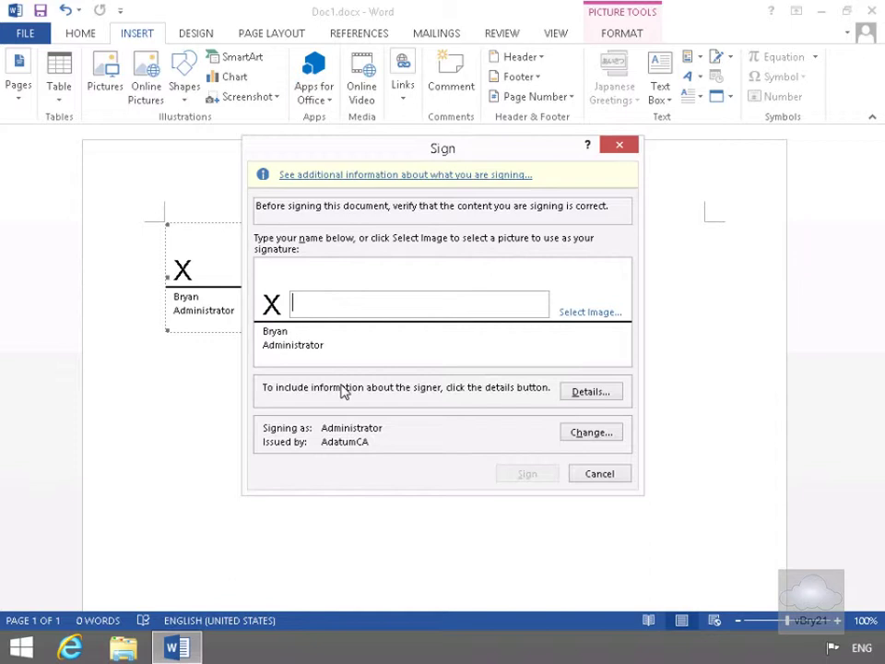
left_click(388, 312)
type("Bryan")
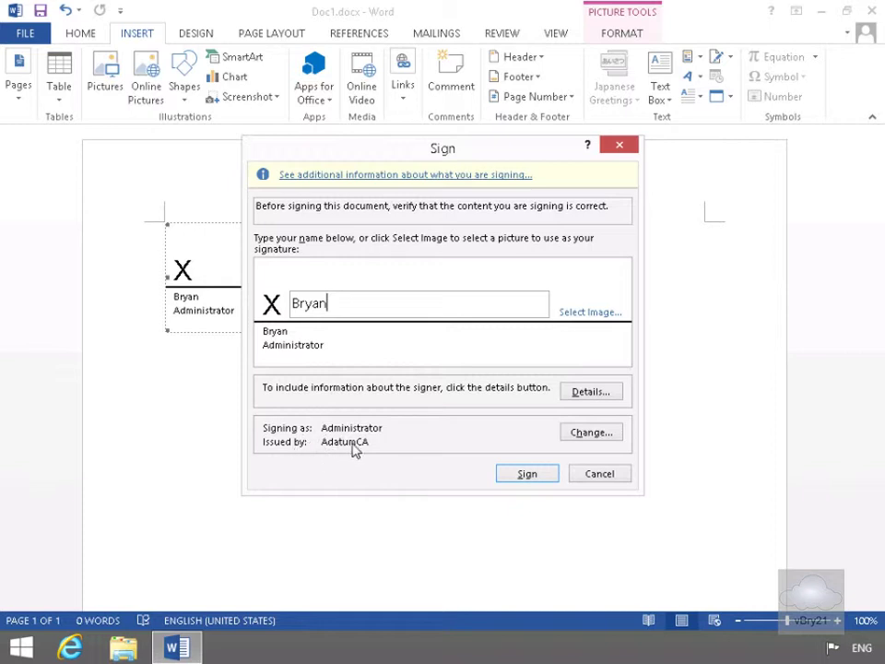
left_click(579, 435)
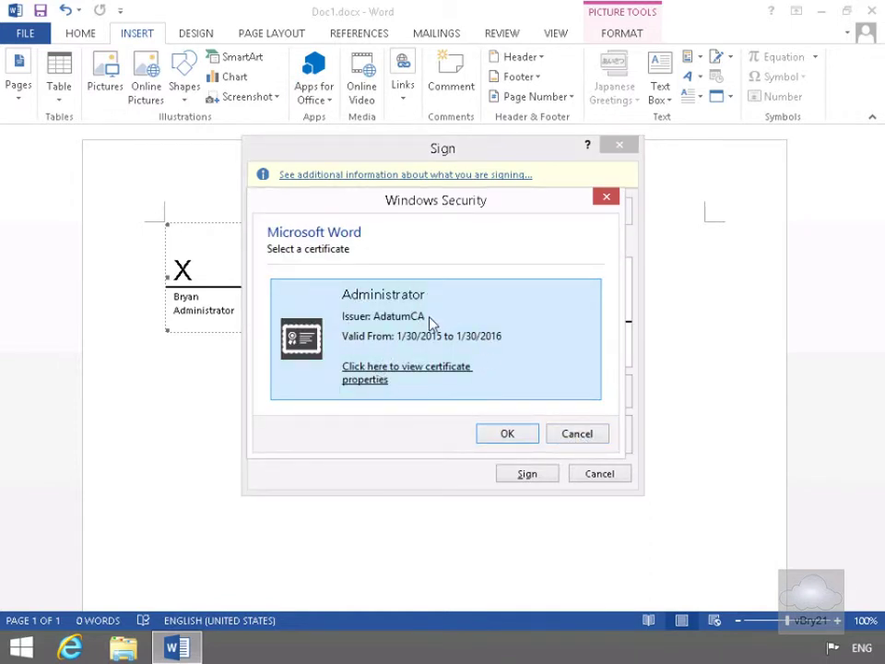
left_click(499, 437)
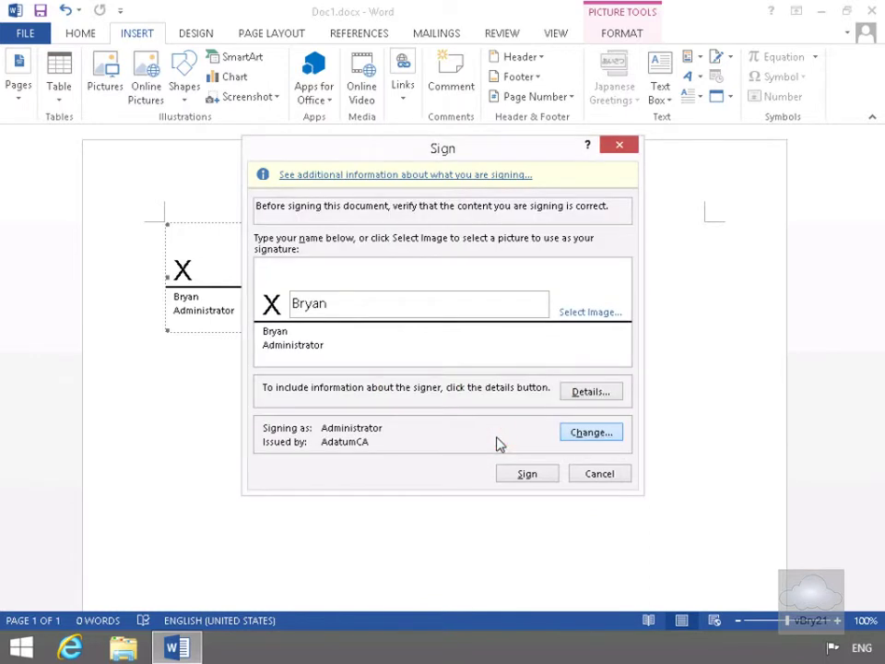
left_click(514, 477)
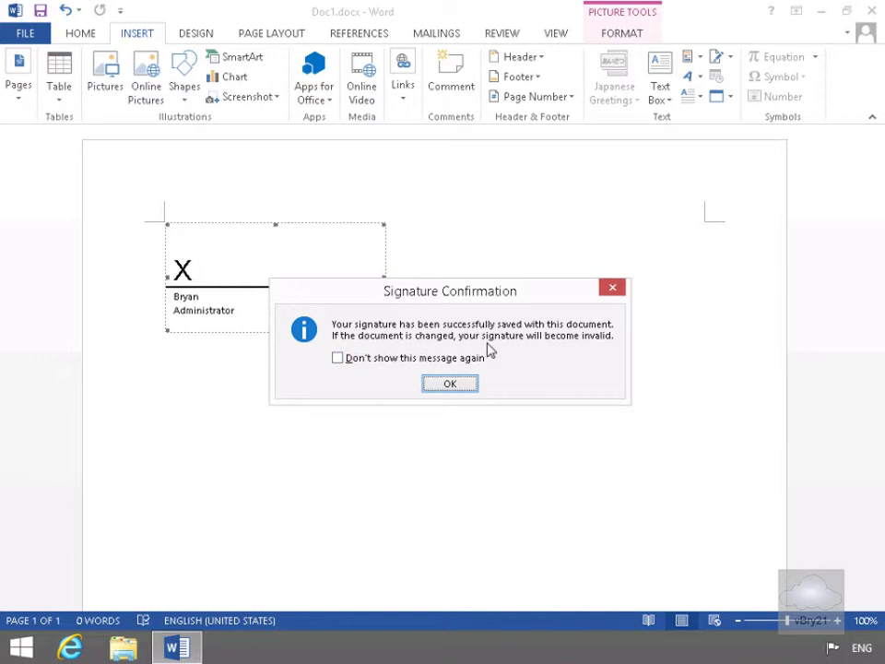
Acknowledge the signature confirmation and dismiss the Marked as Final notice.
left_click(456, 381)
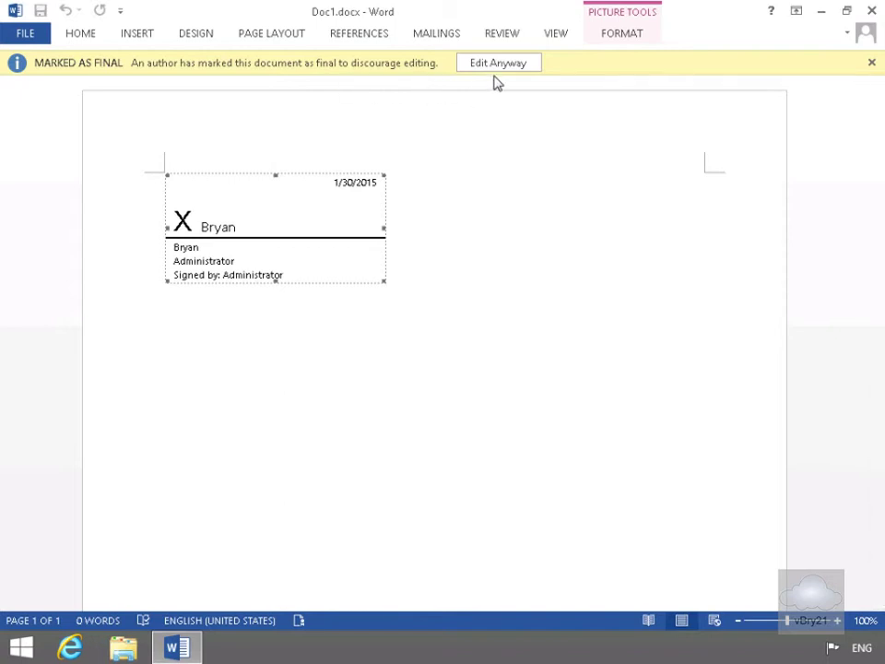
left_click(873, 64)
left_click(255, 392)
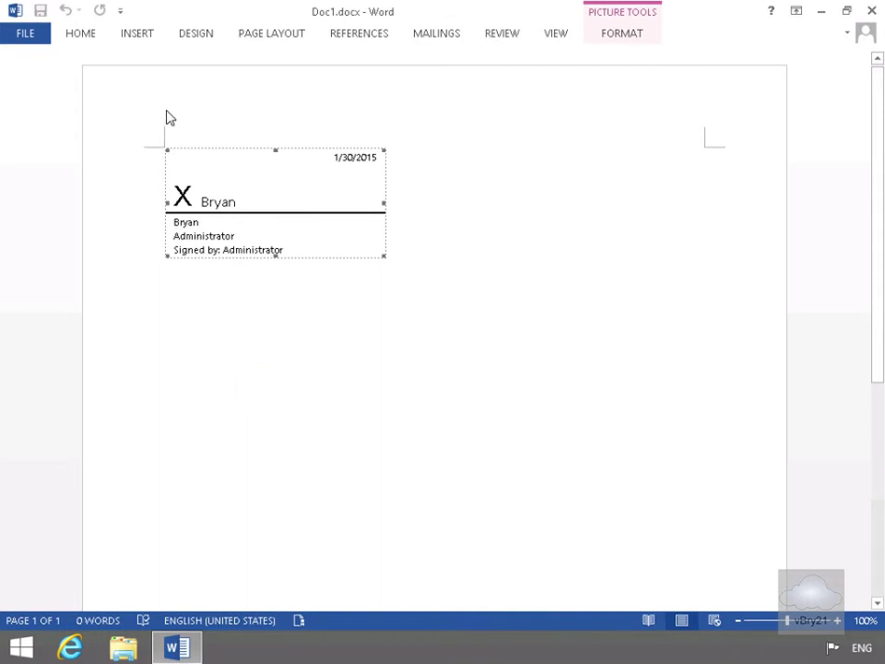
Verify the document is locked by trying to click into and type on the page.
left_click(180, 129)
left_click(222, 336)
left_click(408, 372)
left_click(297, 427)
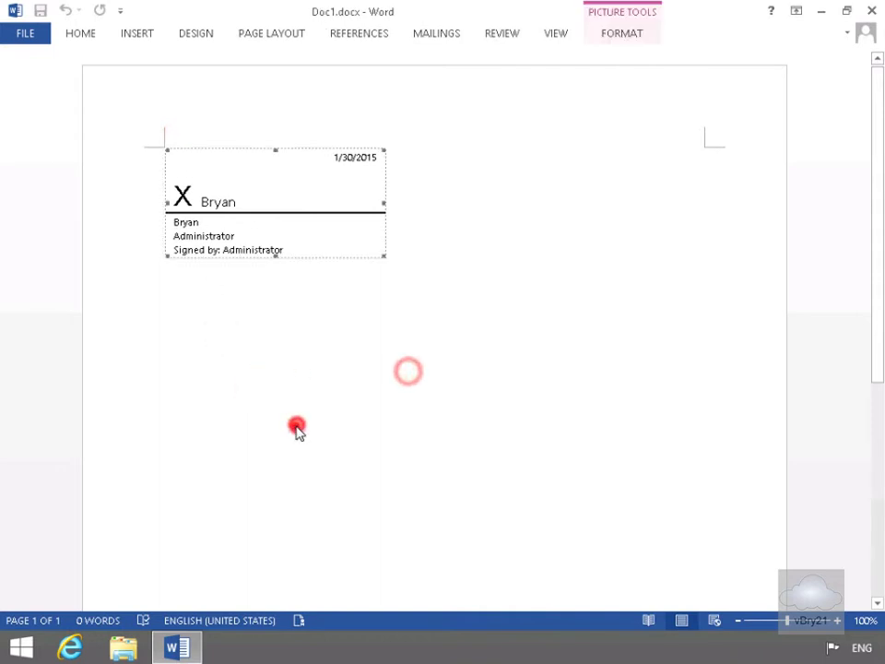
key("a")
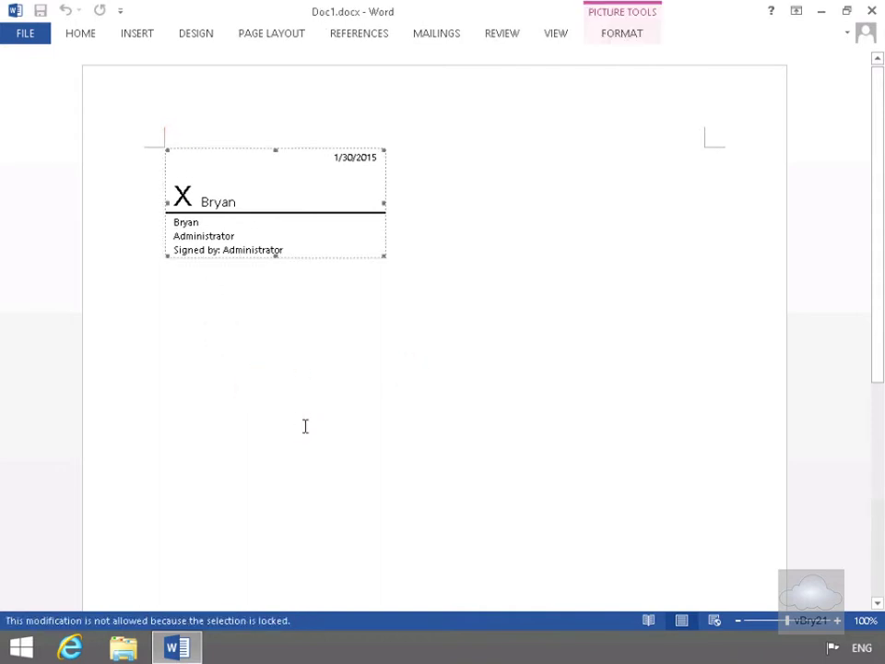